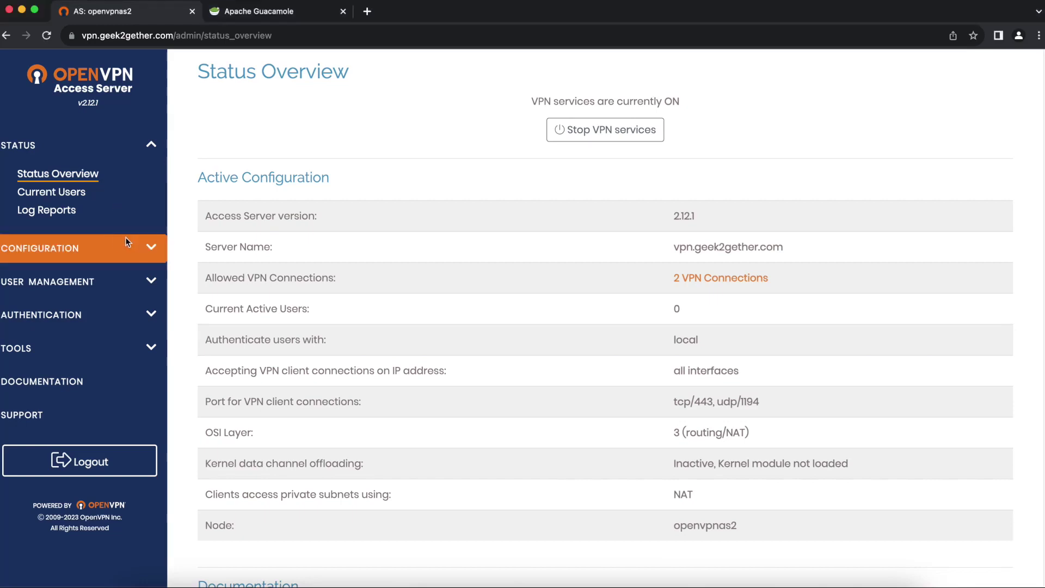
- Expand the CONFIGURATION section in the admin sidebar
left_click(139, 246)
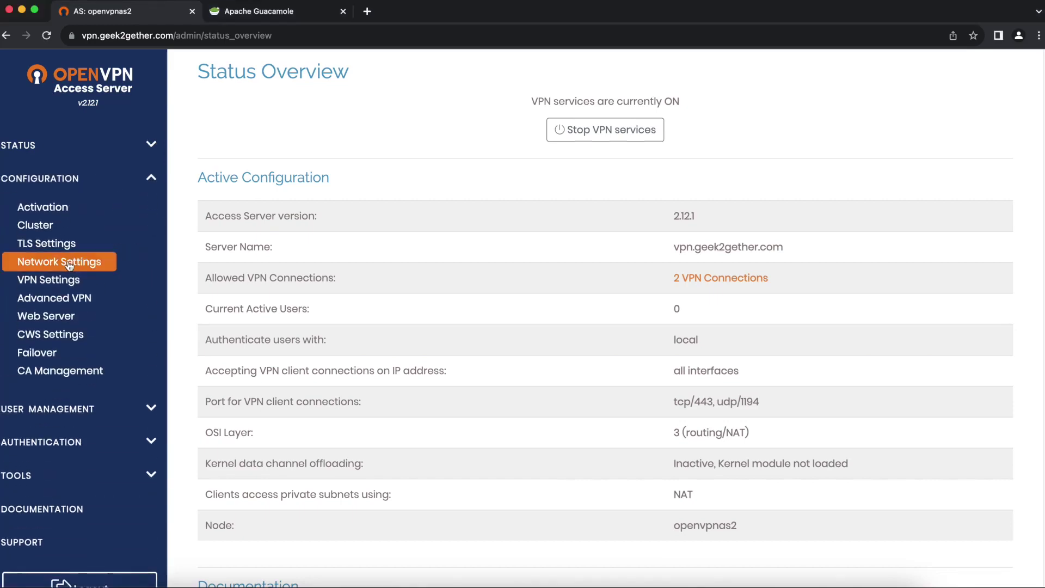
- Check the 10.100.20.0/24 private subnet in VPN Settings and expand User Management
left_click(49, 280)
scroll(502, 401, "down", 1)
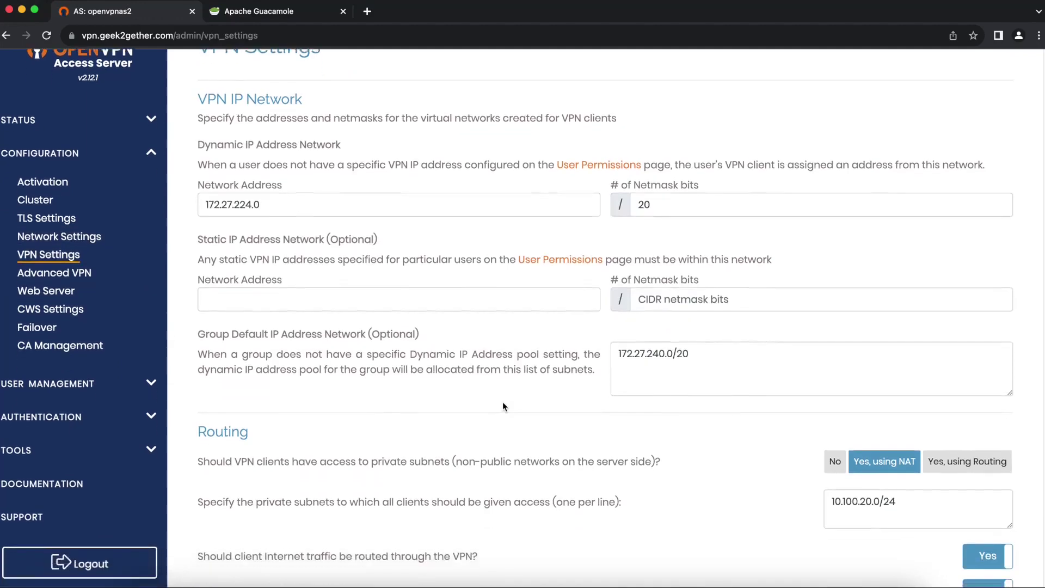
scroll(635, 361, "down", 3)
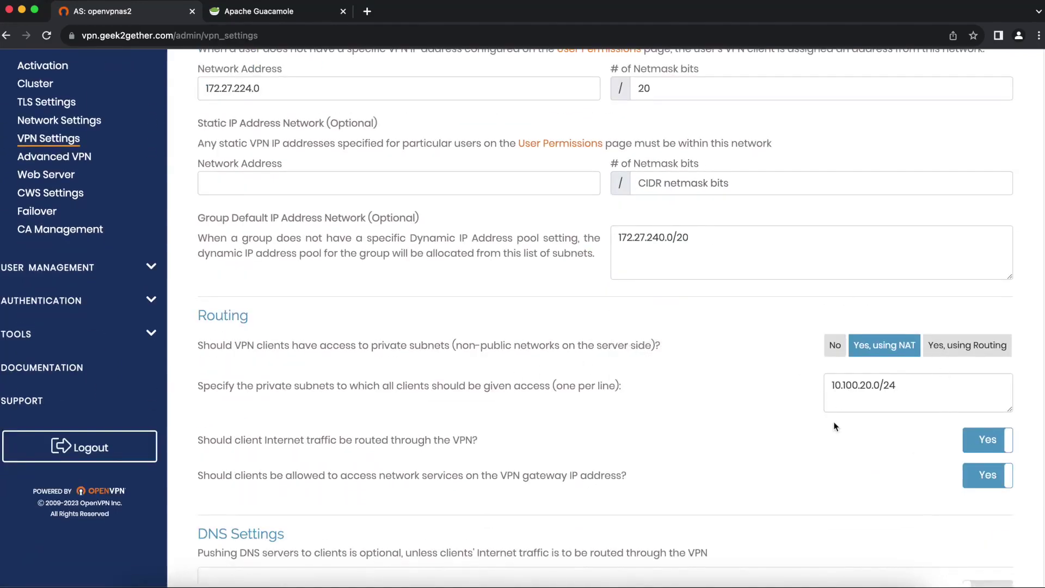
left_click_drag(198, 384, 635, 398)
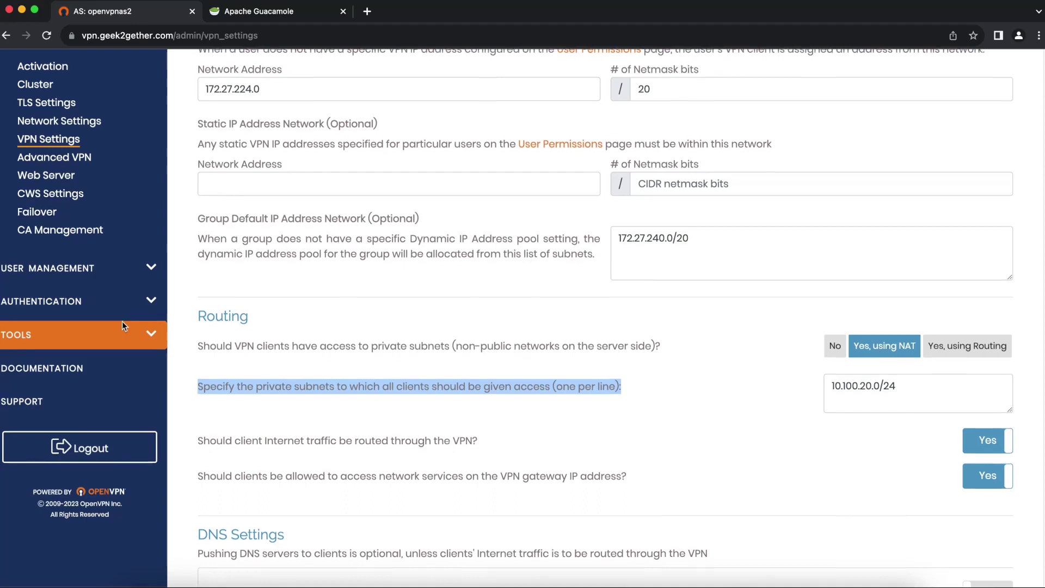
scroll(122, 326, "up", 2)
left_click(82, 409)
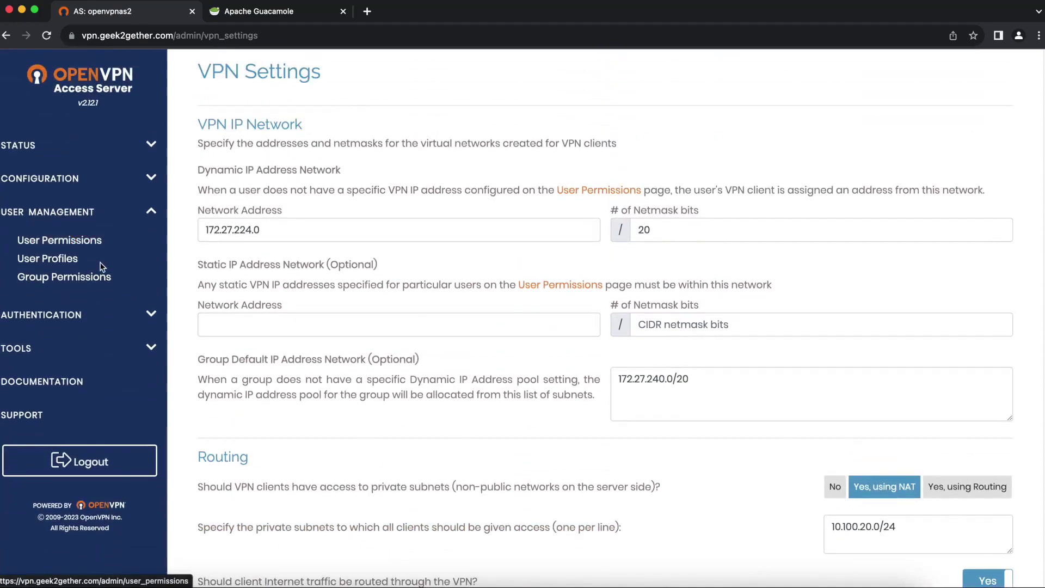
- Set Use Access Control to Yes for vpn-users-non-admin in Group Permissions
left_click(91, 279)
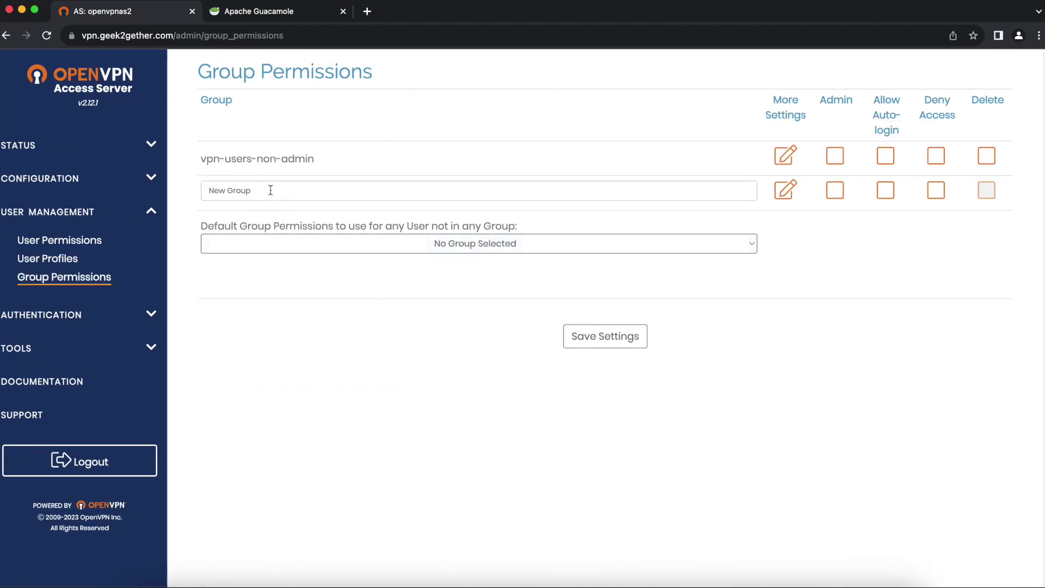
left_click(786, 155)
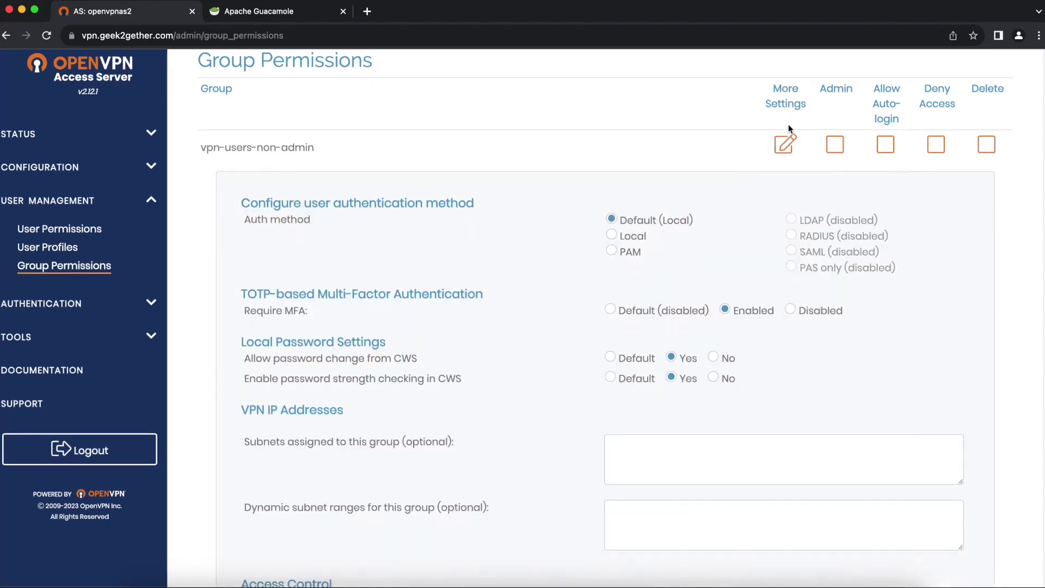
scroll(777, 287, "down", 5)
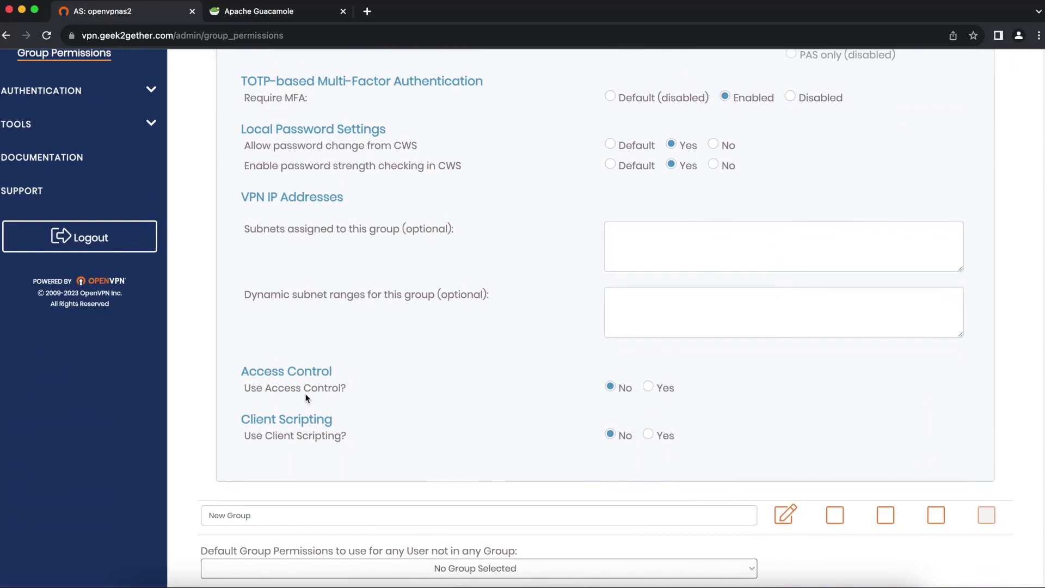
left_click(647, 388)
scroll(647, 387, "down", 5)
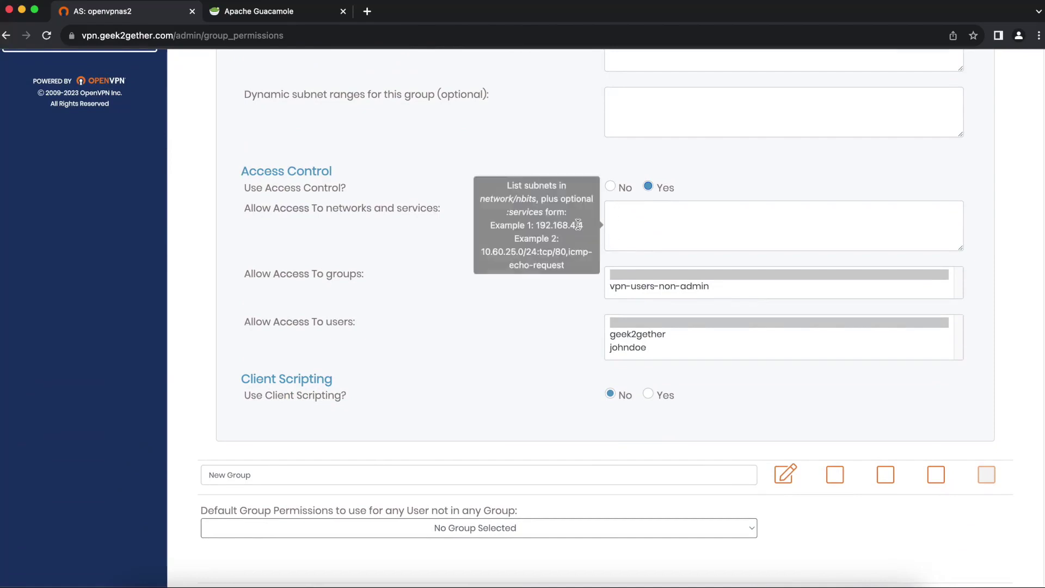
mouse_move(784, 225)
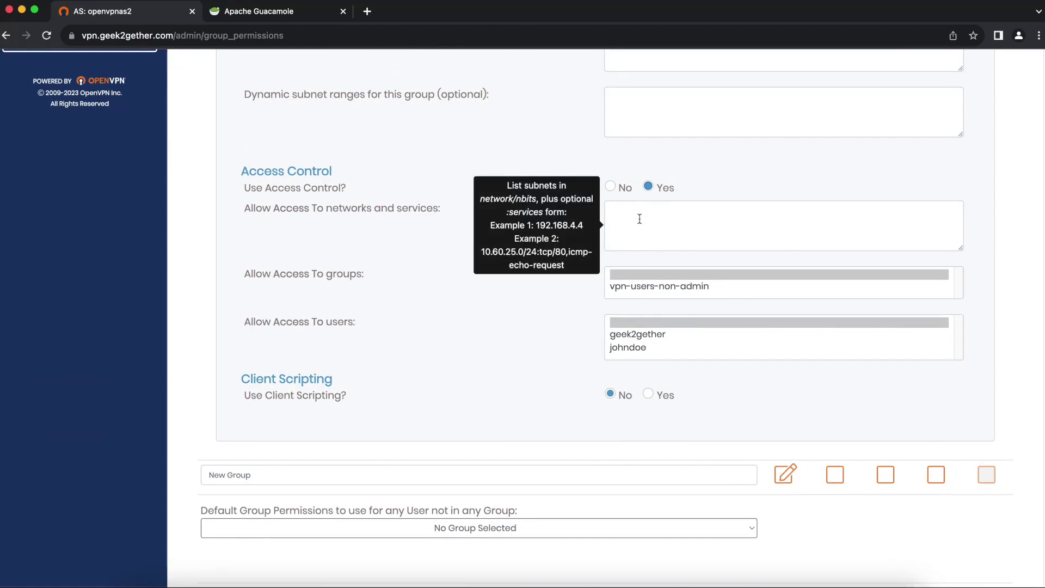
- Enter 10.100.20.0/24 as an allowed network for vpn-users-non-admin and view Guacamole
left_click(640, 218)
type("10.")
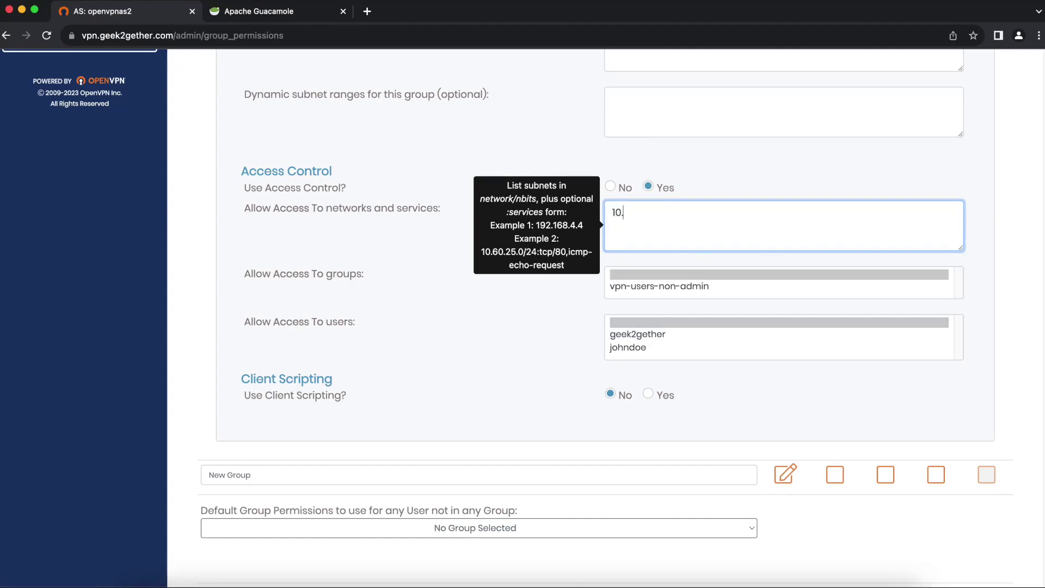
type("100.20")
type(".0/")
type("24")
scroll(584, 260, "up", 5)
scroll(465, 207, "up", 3)
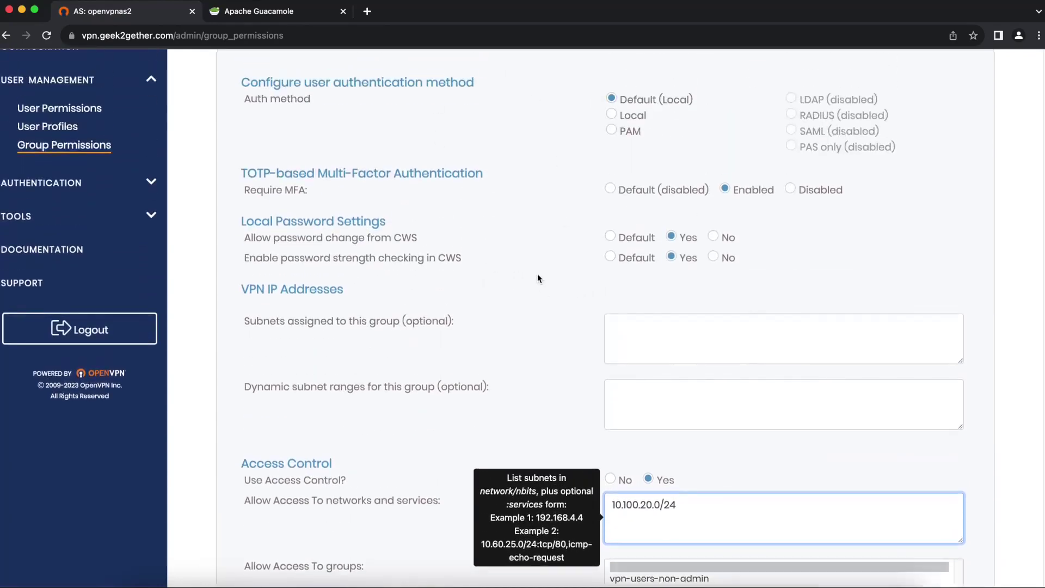
scroll(637, 327, "down", 3)
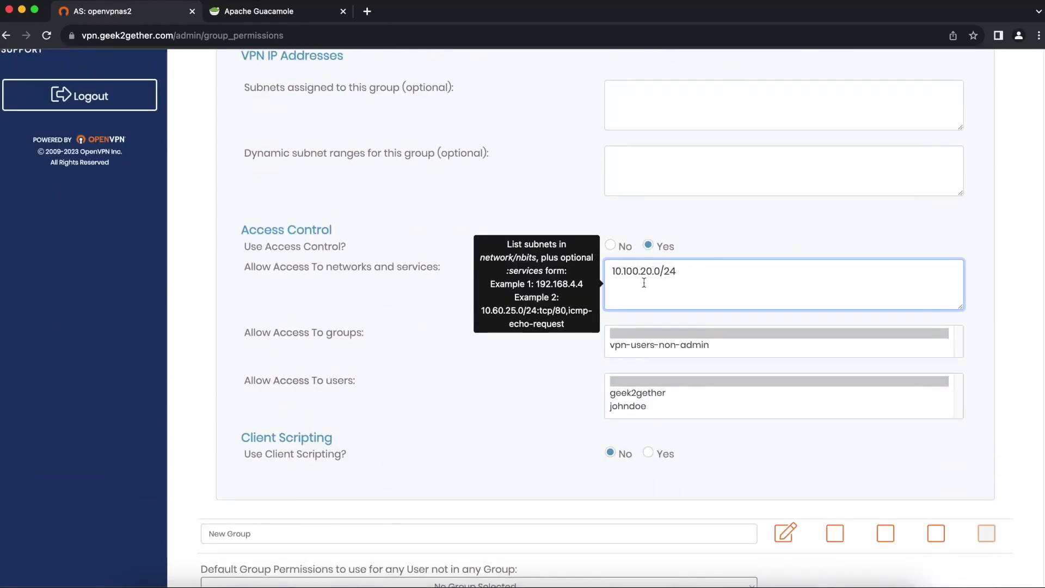
left_click_drag(696, 270, 573, 271)
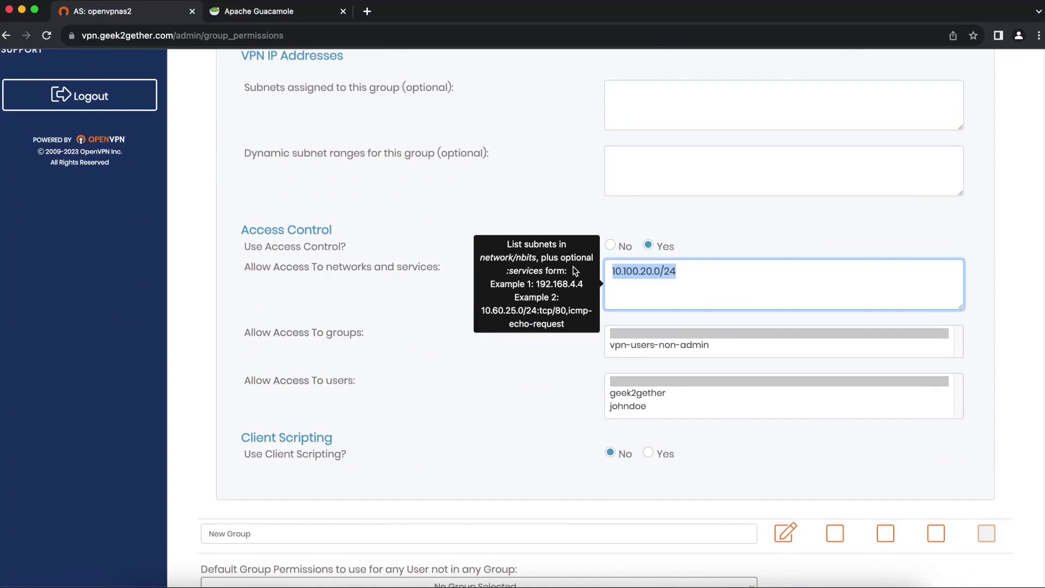
scroll(571, 267, "up", 5)
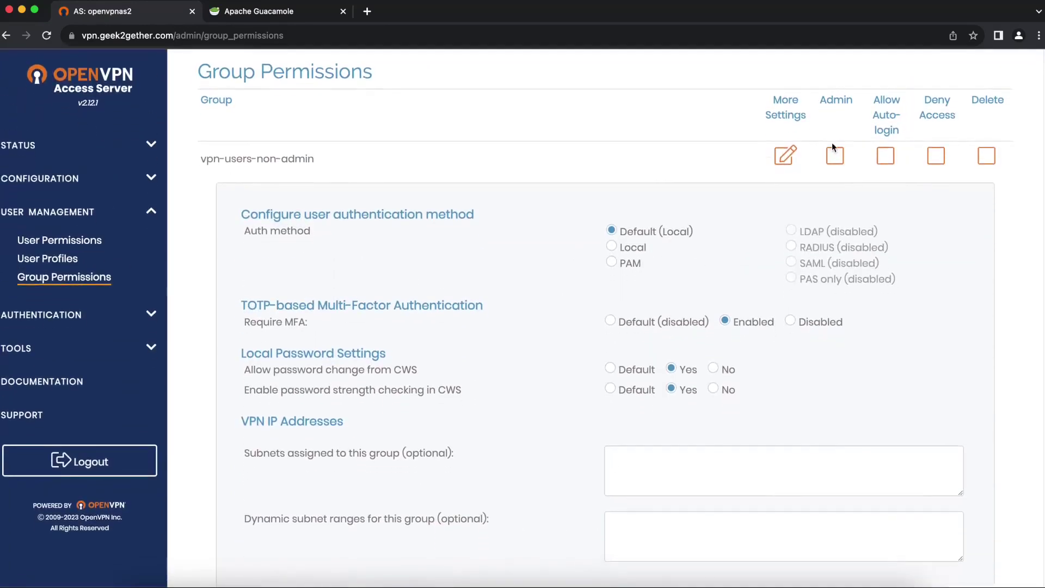
scroll(612, 379, "down", 1)
left_click(272, 17)
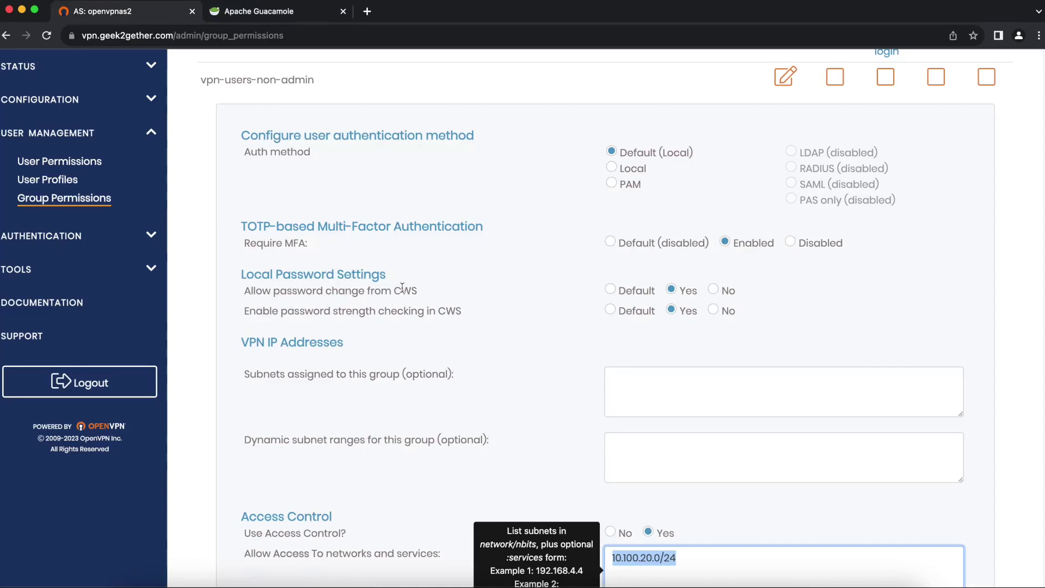
scroll(650, 500, "down", 1)
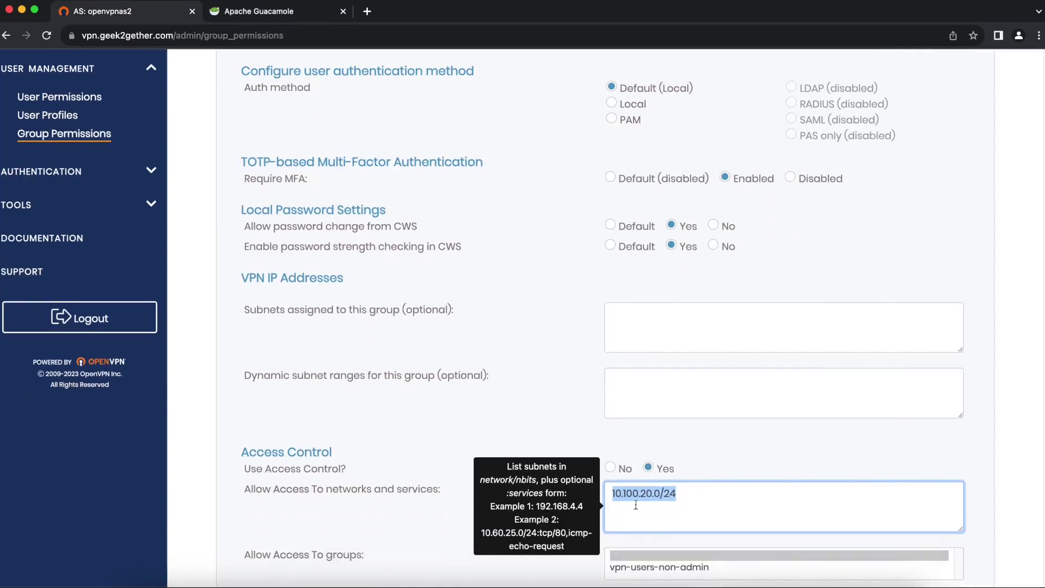
- Change the first allowed entry to 10.100.10.31 on tcp/443
left_click(295, 11)
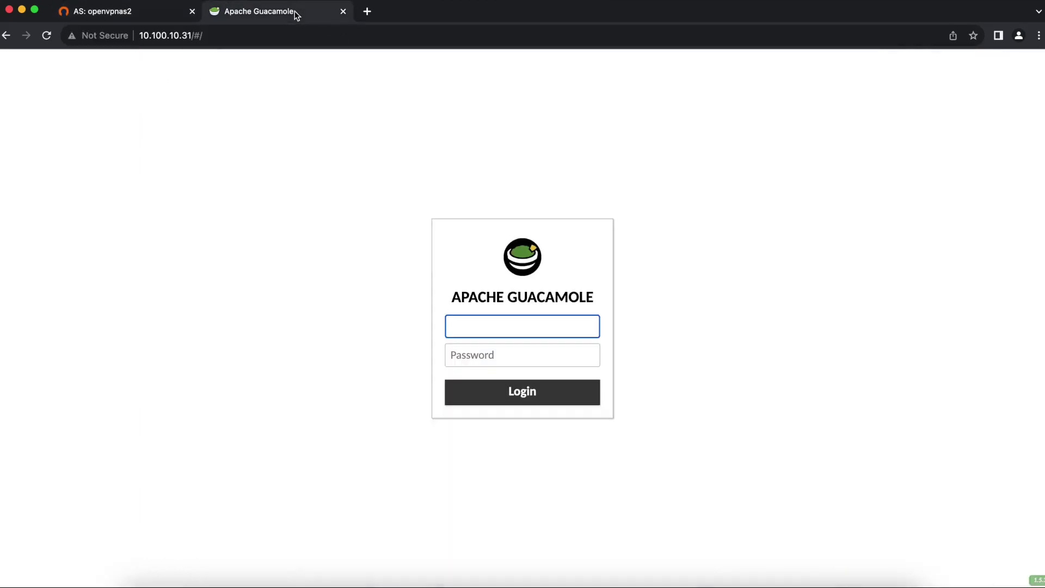
left_click(156, 12)
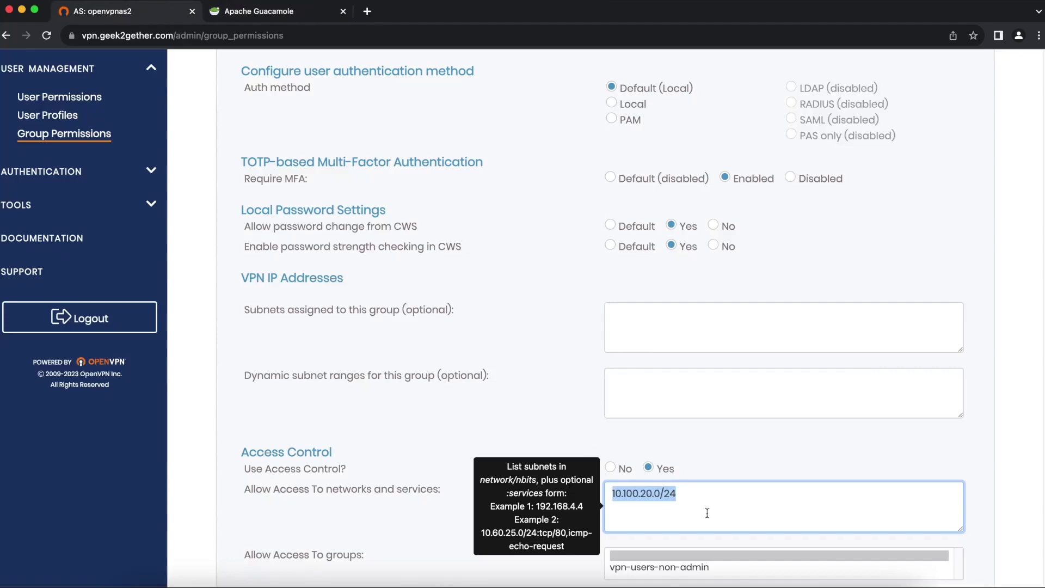
left_click(676, 493)
key("BackSpace")
key("BackSpace")
key("BackSpace")
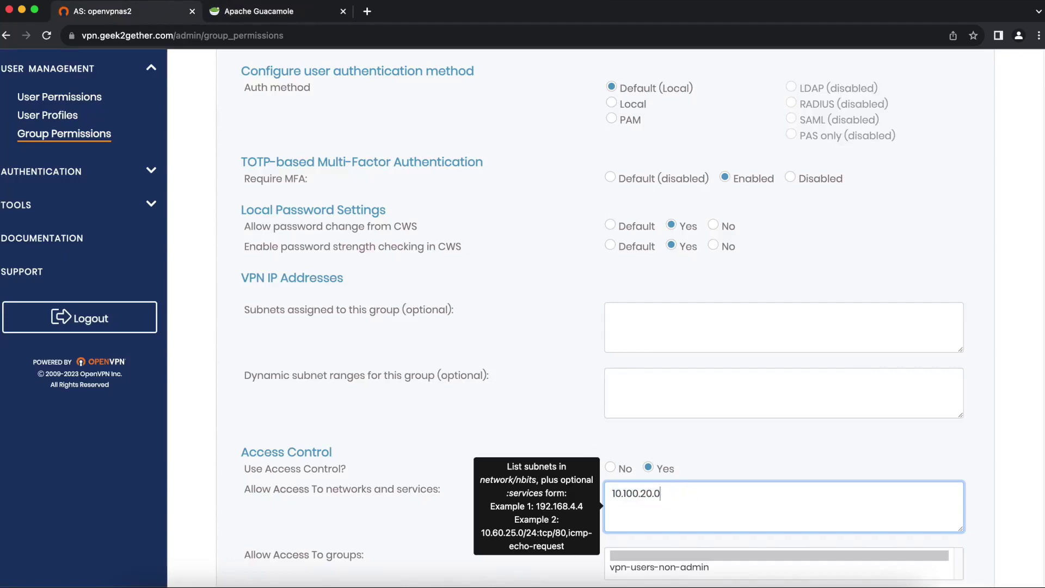
key("BackSpace")
key("BackSpace")
key("BackSpace")
type("1")
type("0")
type(".")
type("31:")
scroll(552, 532, "down", 1)
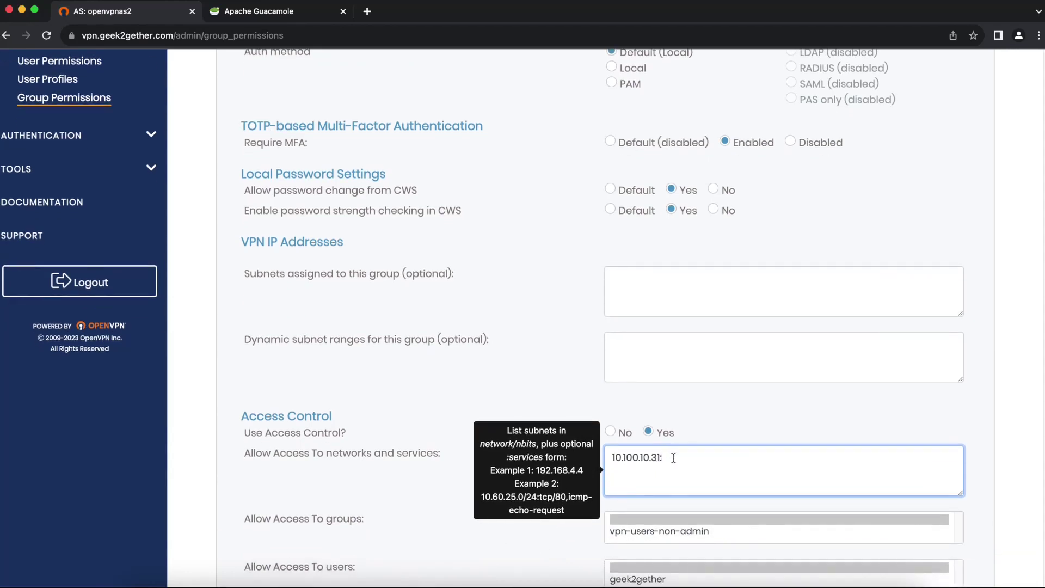
type("/443")
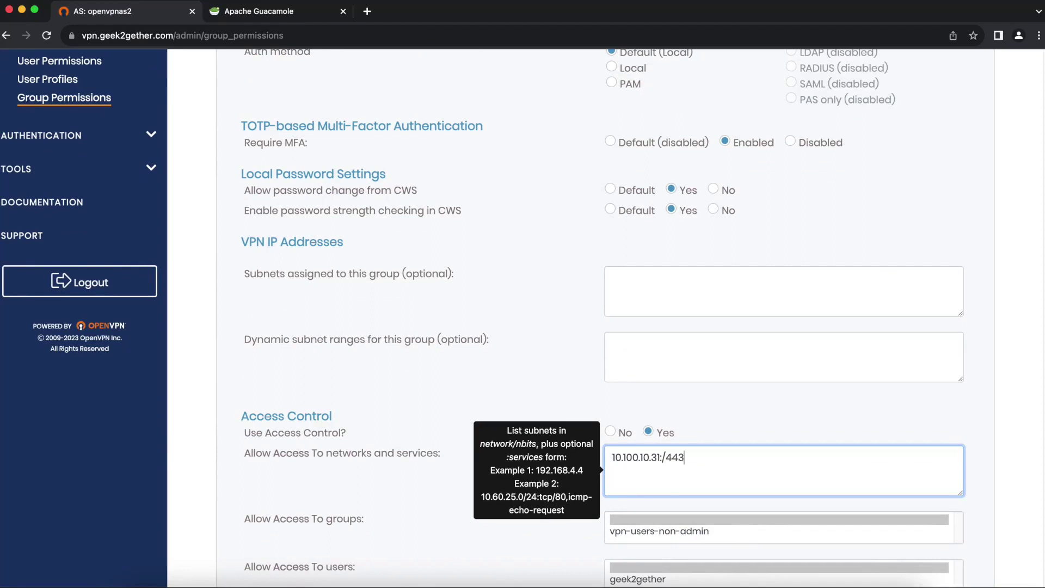
left_click(663, 457)
key("BackSpace")
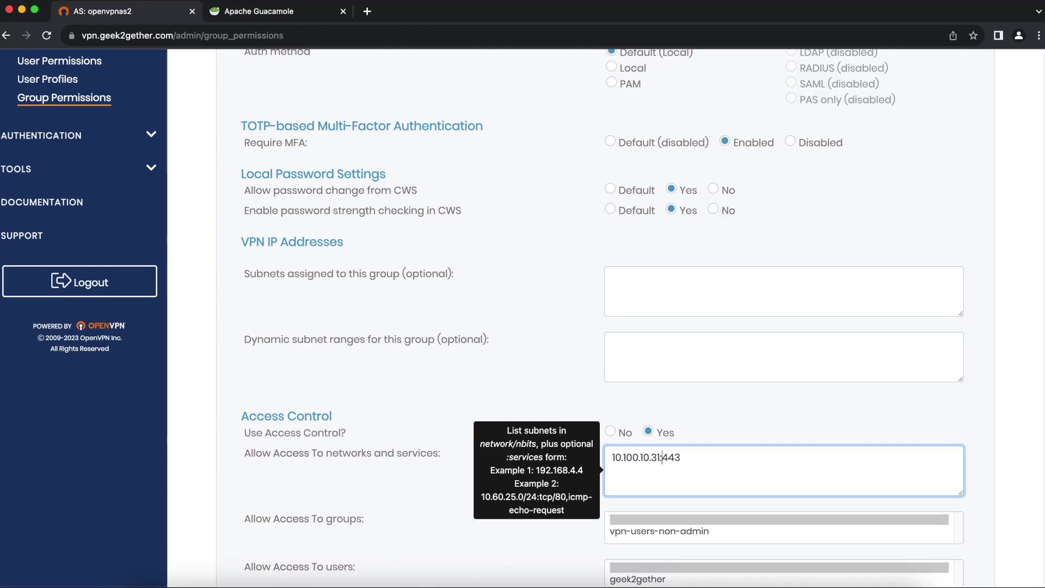
type(":tcp/")
scroll(709, 456, "down", 3)
- Add 10.100.10.100 on tcp/445 as a second allowed entry and save
key("Return")
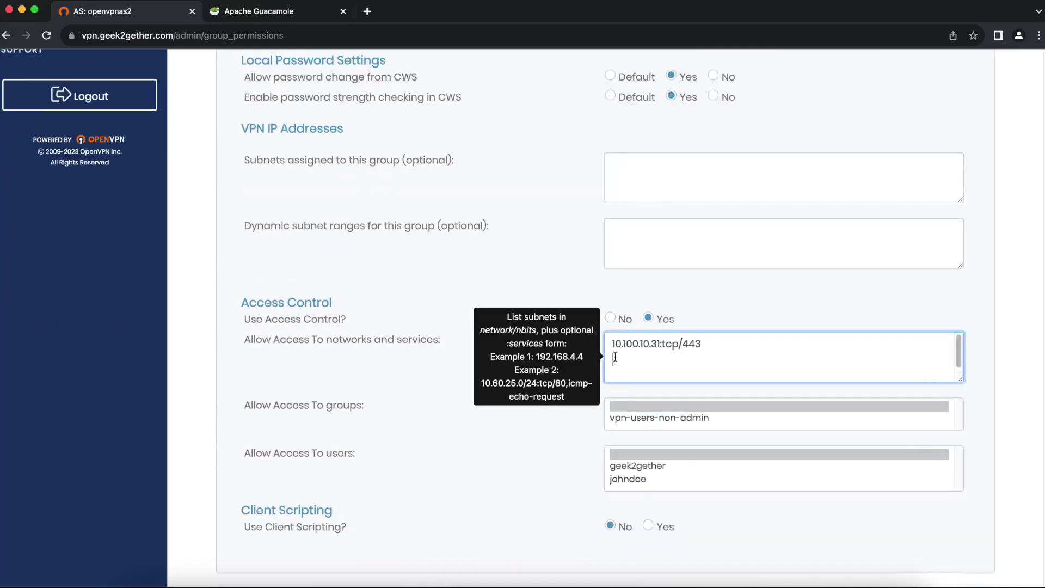
type("10.100.10.100:tcp/445")
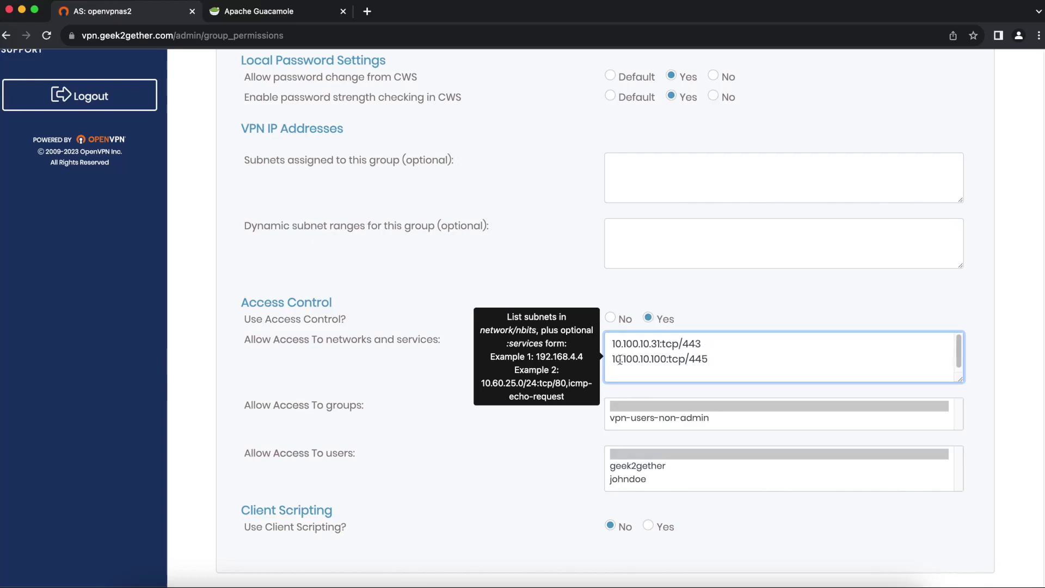
mouse_move(620, 360)
left_mouse_down()
mouse_move(710, 359)
mouse_move(684, 359)
left_mouse_up()
left_click(710, 359)
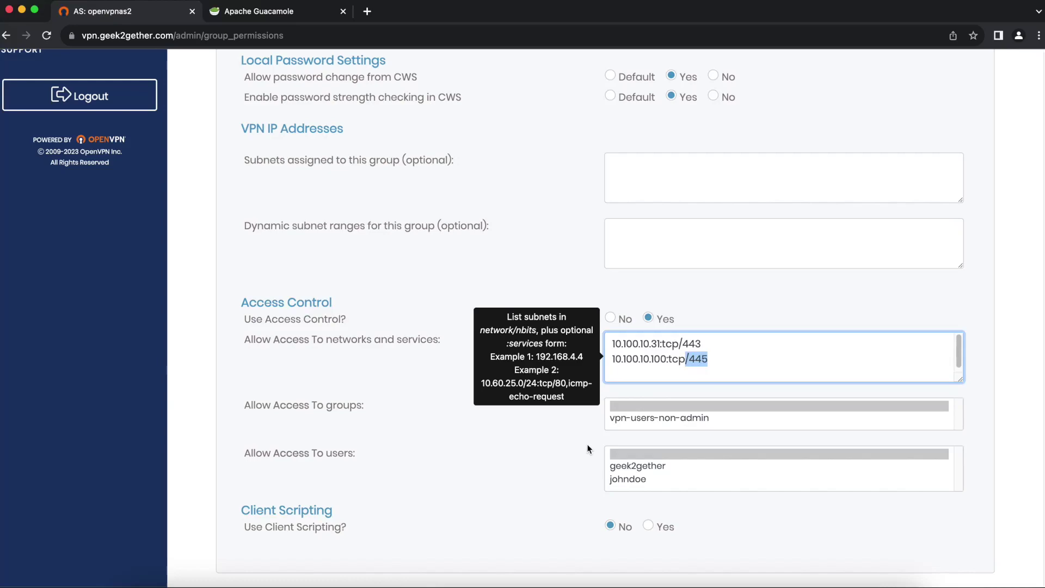
scroll(586, 448, "down", 2)
left_click(604, 550)
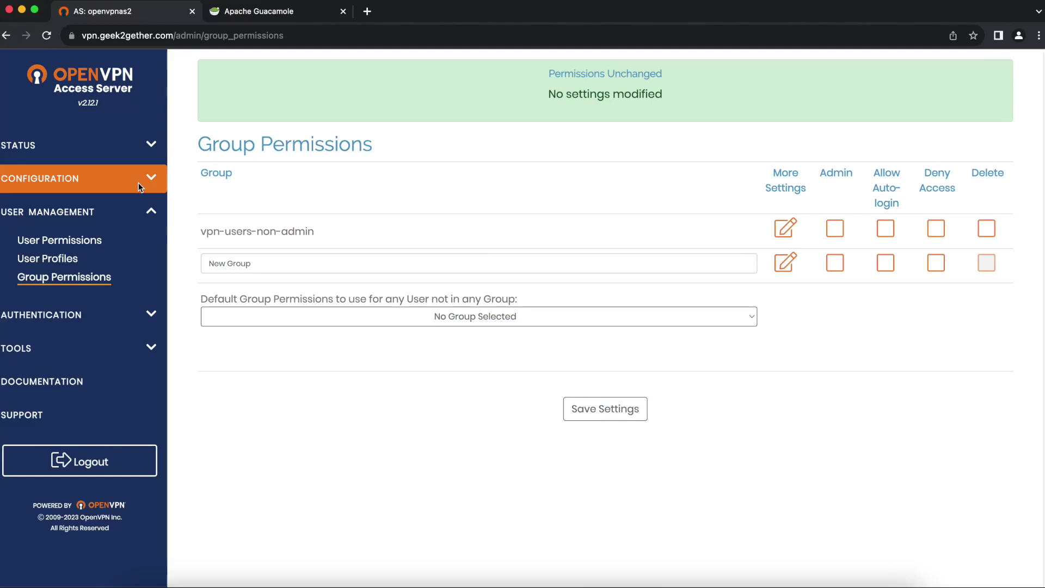
- Assign the second user to vpn-users-non-admin, save, and update the running server
left_click(59, 245)
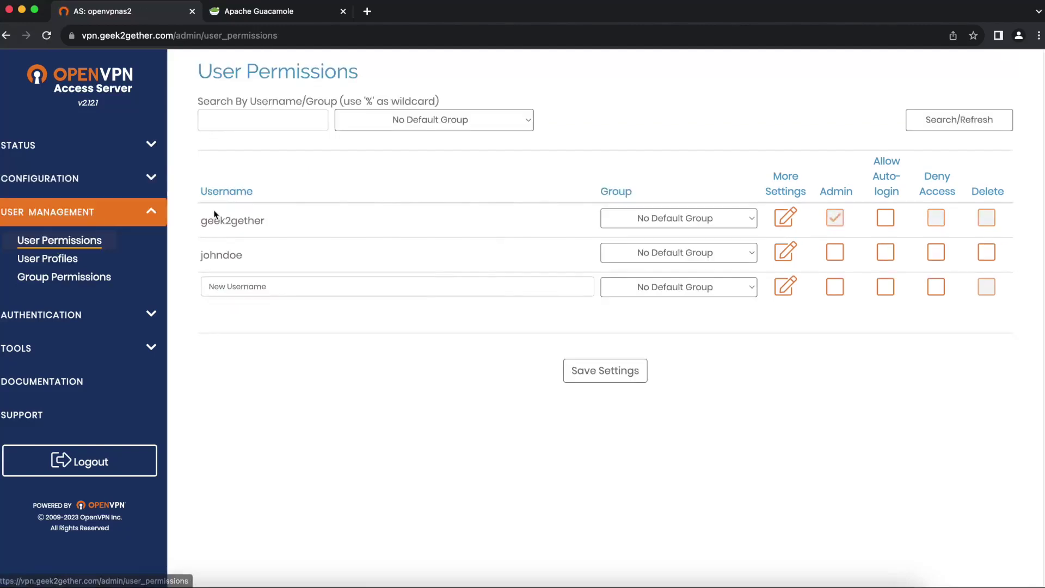
left_click(652, 255)
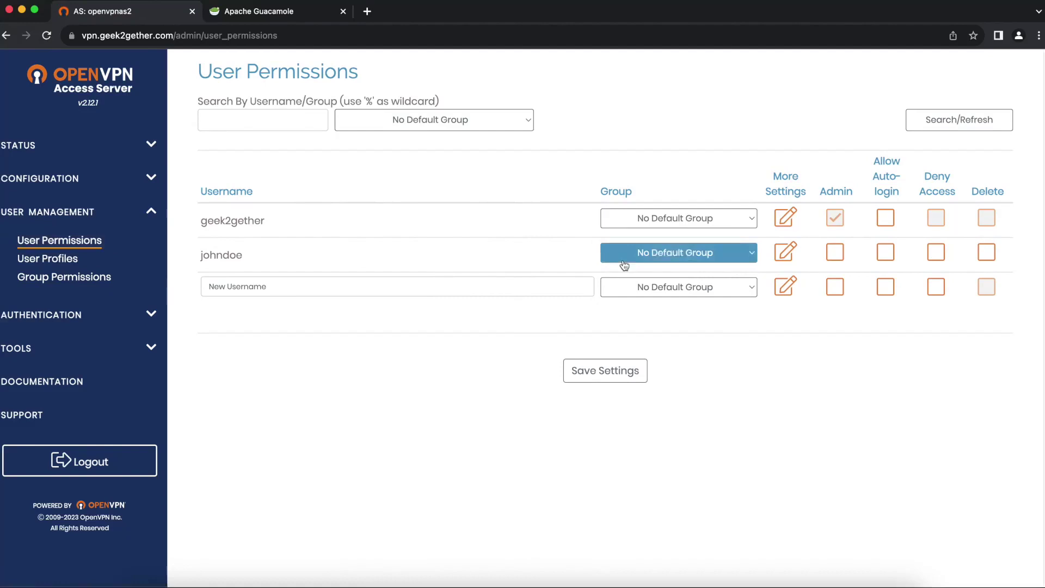
left_click(658, 269)
left_click(660, 252)
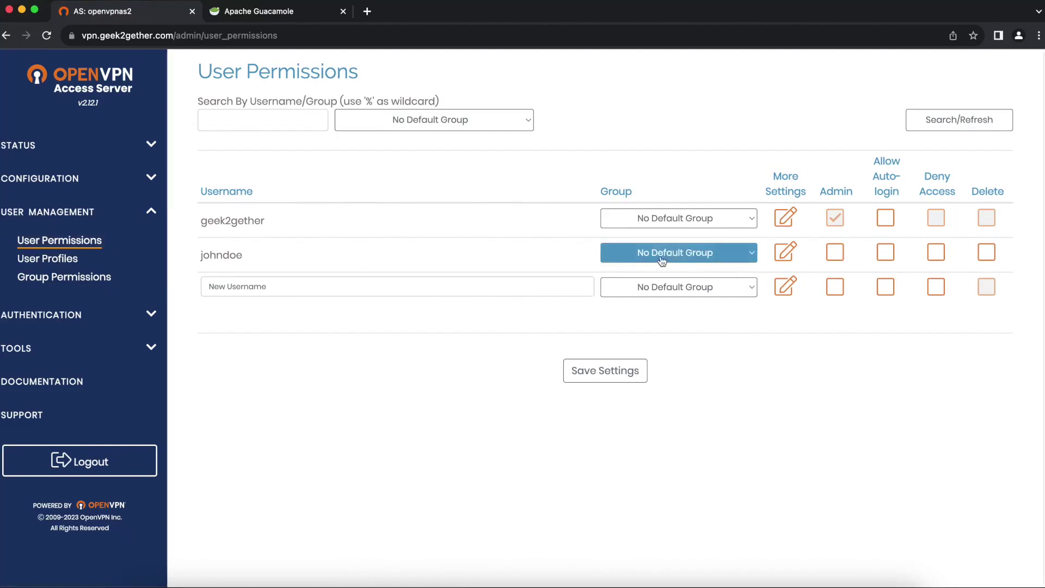
left_click(653, 267)
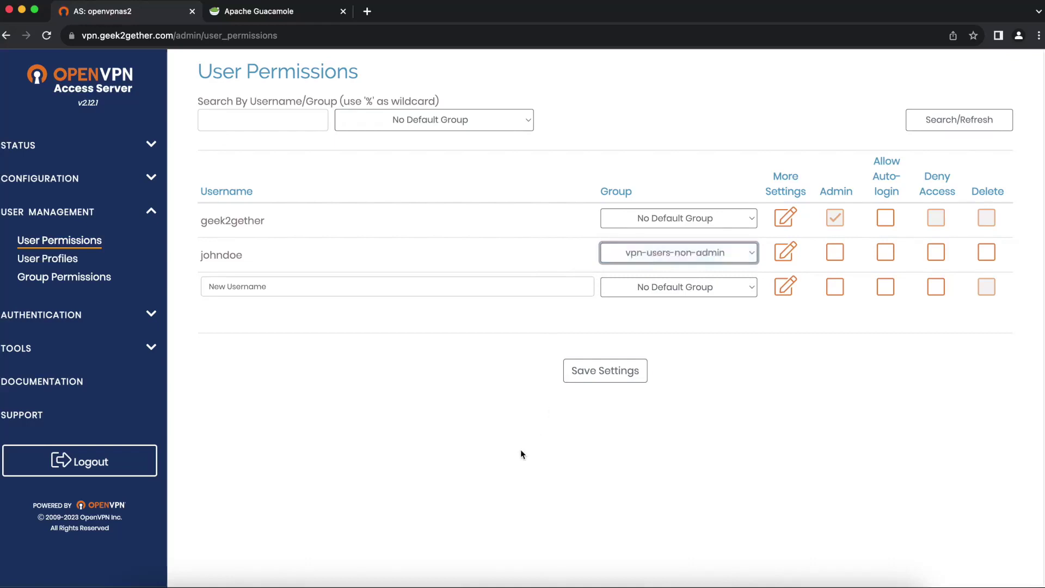
left_click(602, 371)
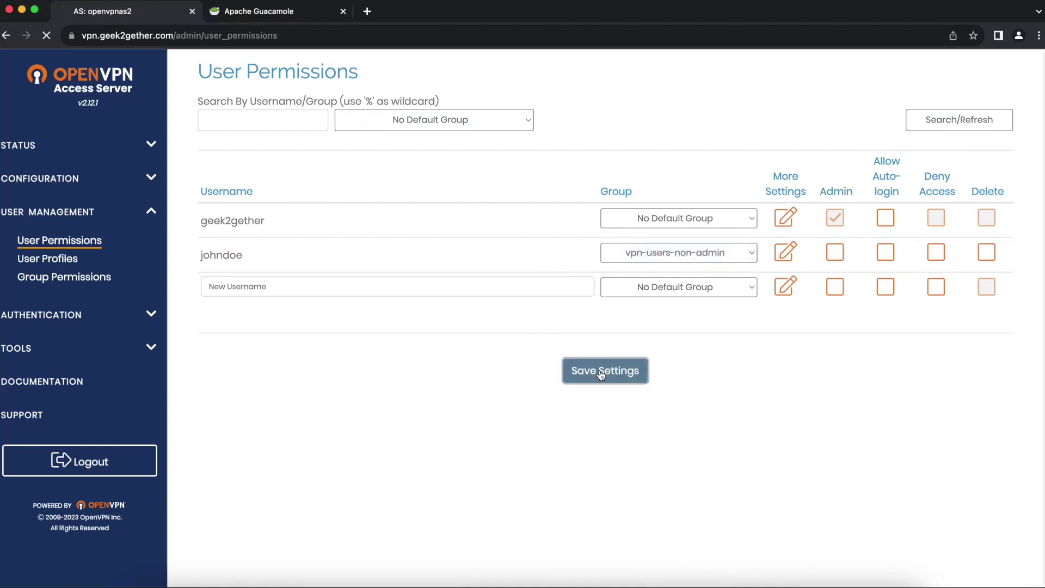
left_click(584, 163)
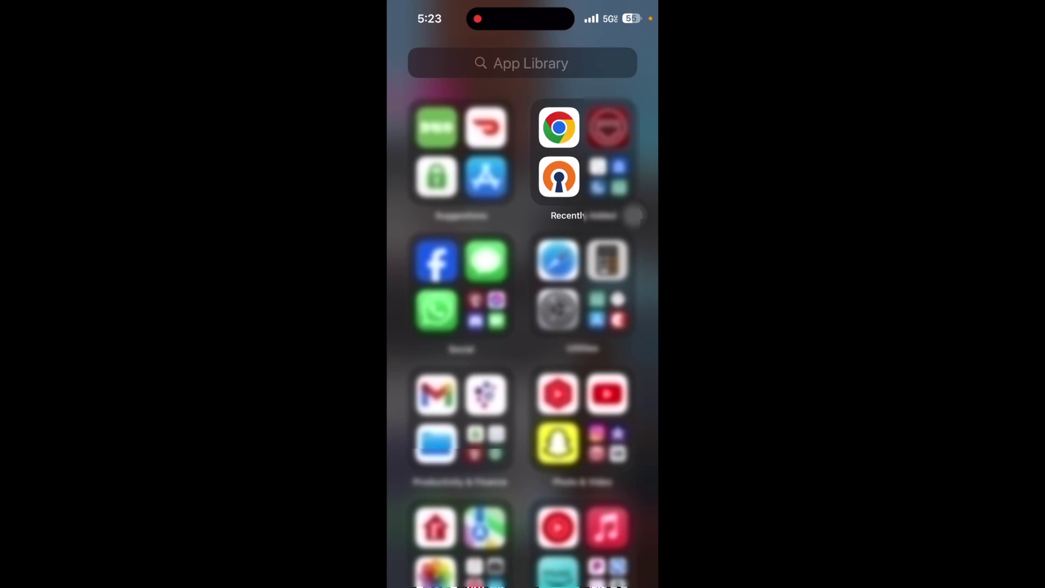
- Enter the VPN server address and username for a URL profile import in OpenVPN Connect
left_click(559, 176)
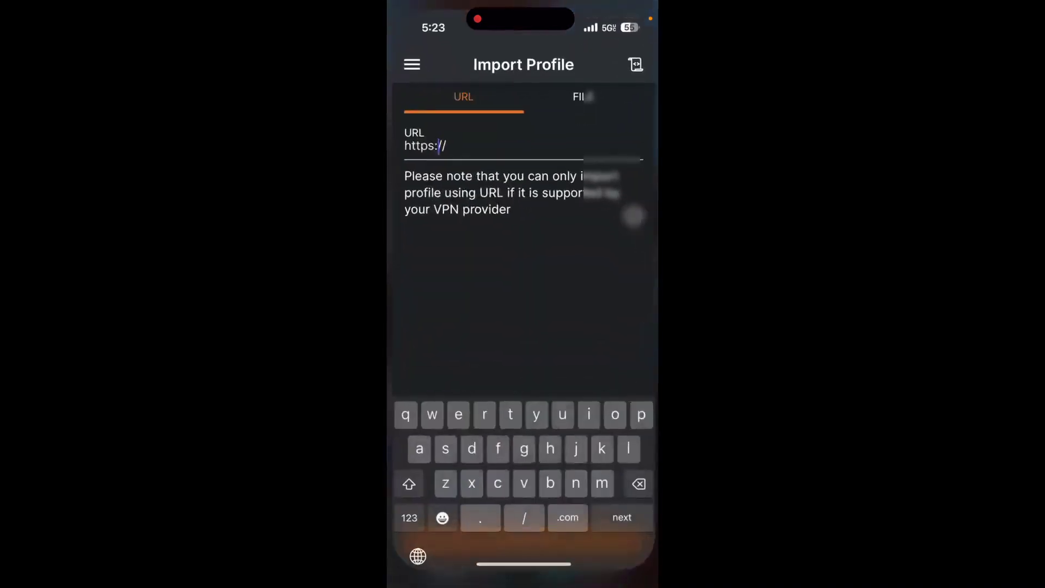
type("vpn")
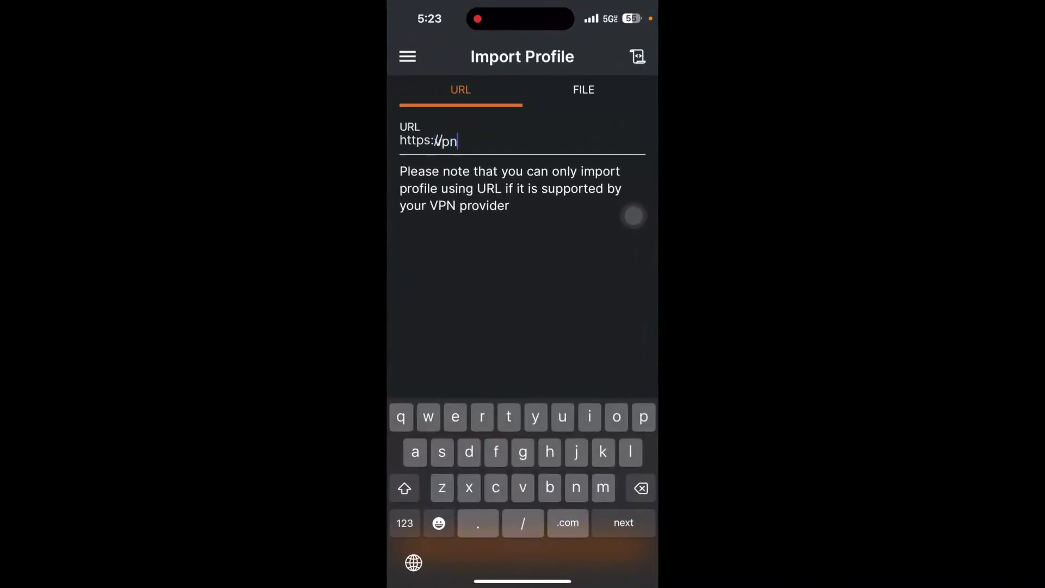
type(".geek")
left_click(404, 522)
type("2gather.com")
key("Return")
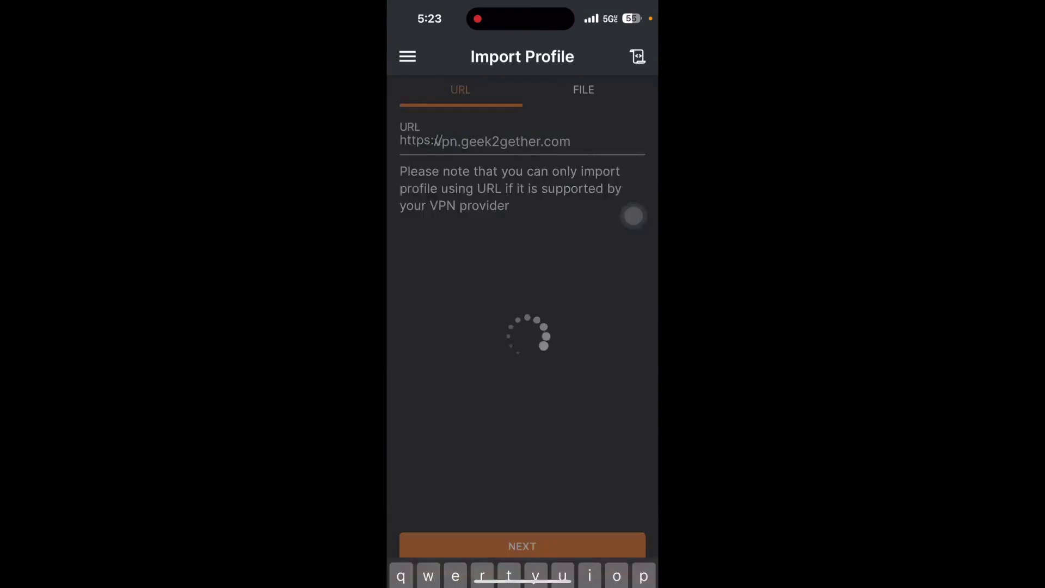
type("john")
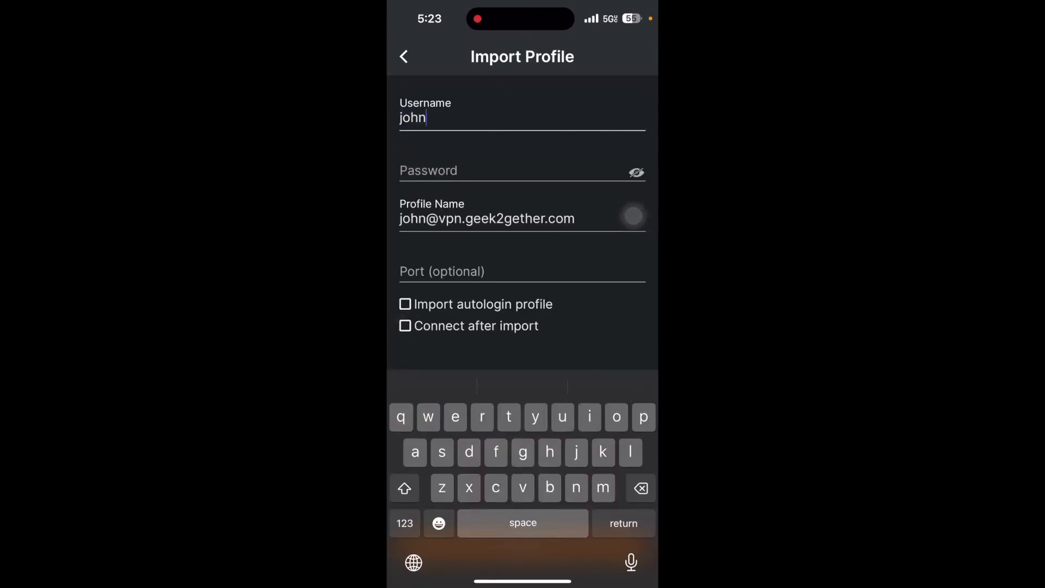
type("doe")
key("Return")
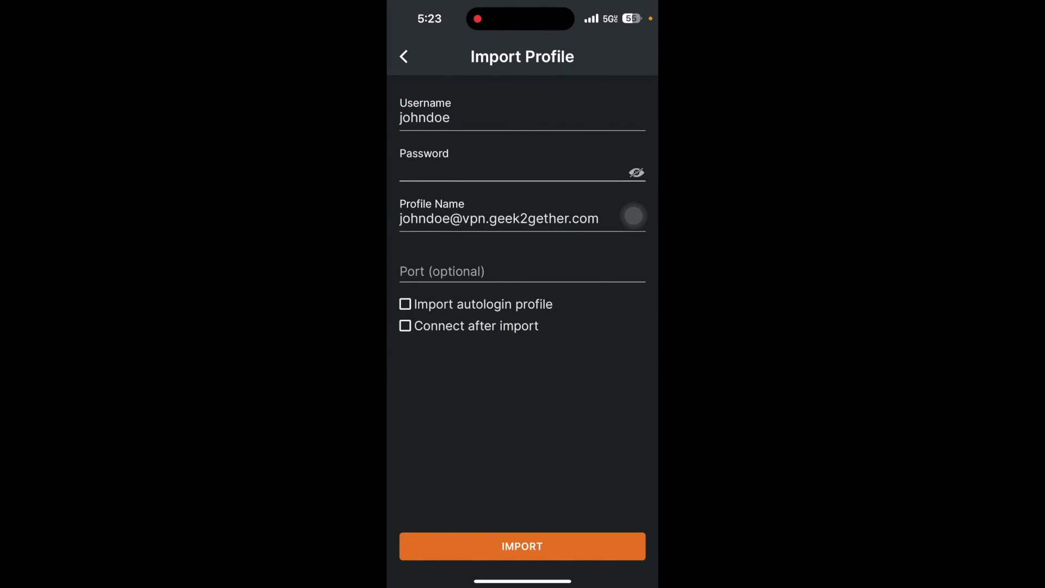
left_click(522, 547)
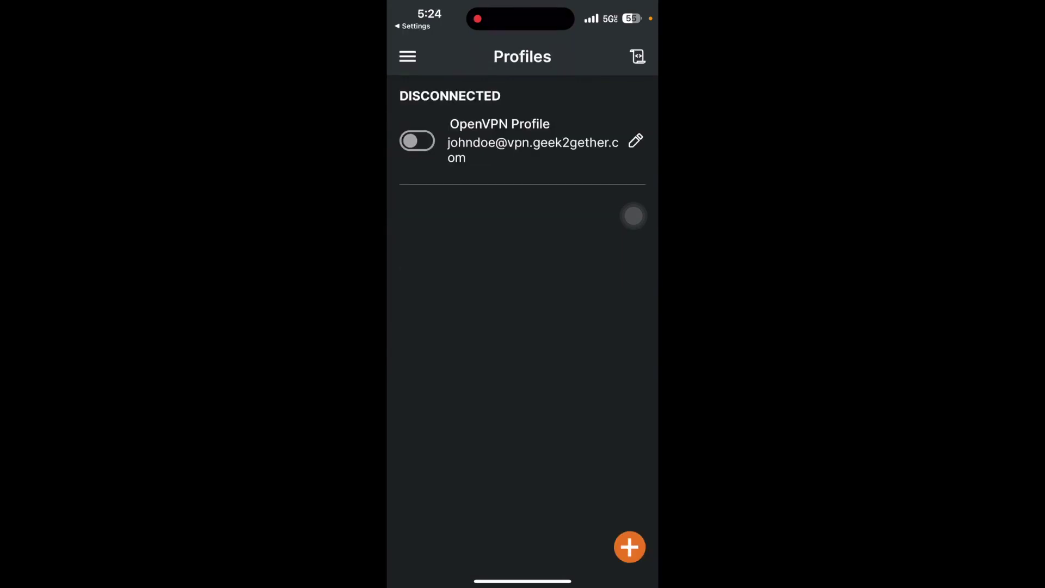
left_click(417, 140)
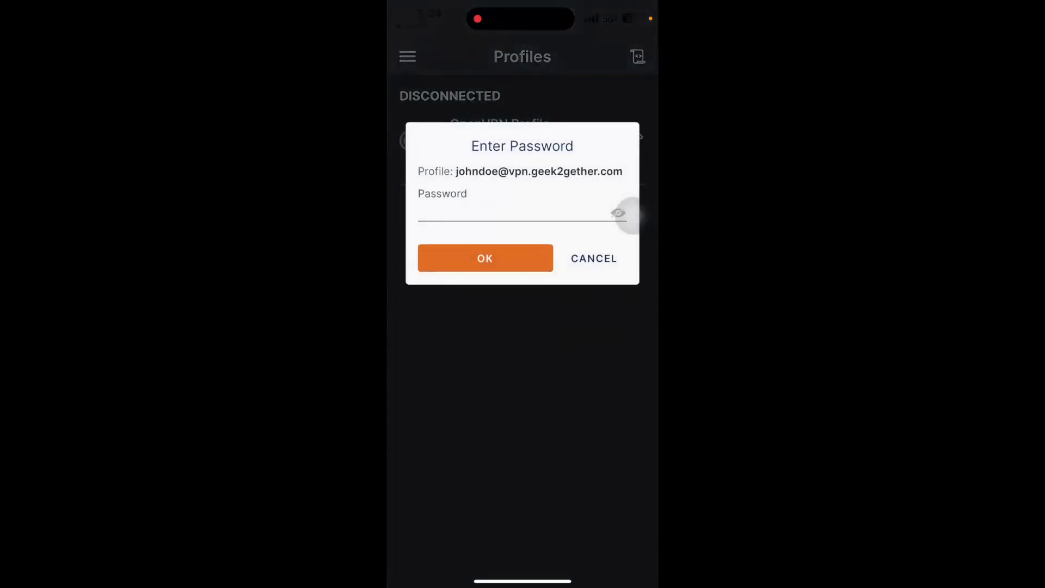
left_click(485, 258)
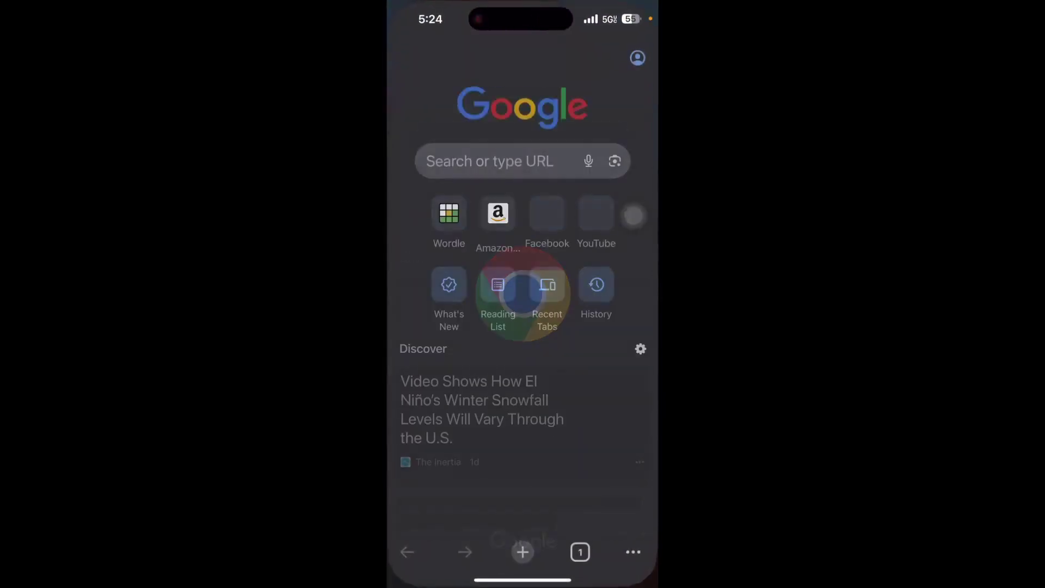
left_click(490, 161)
type("10")
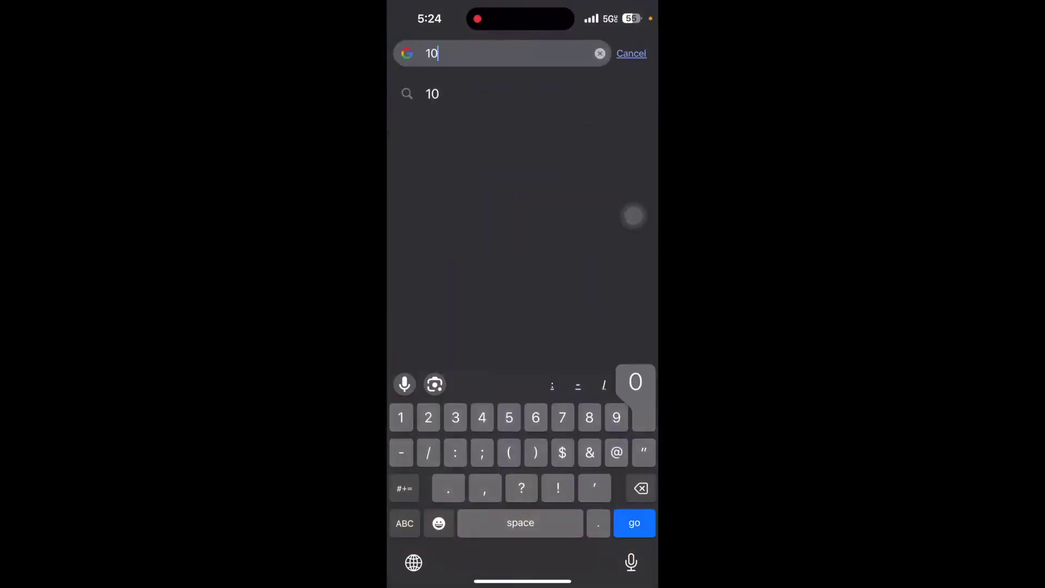
type(".100.")
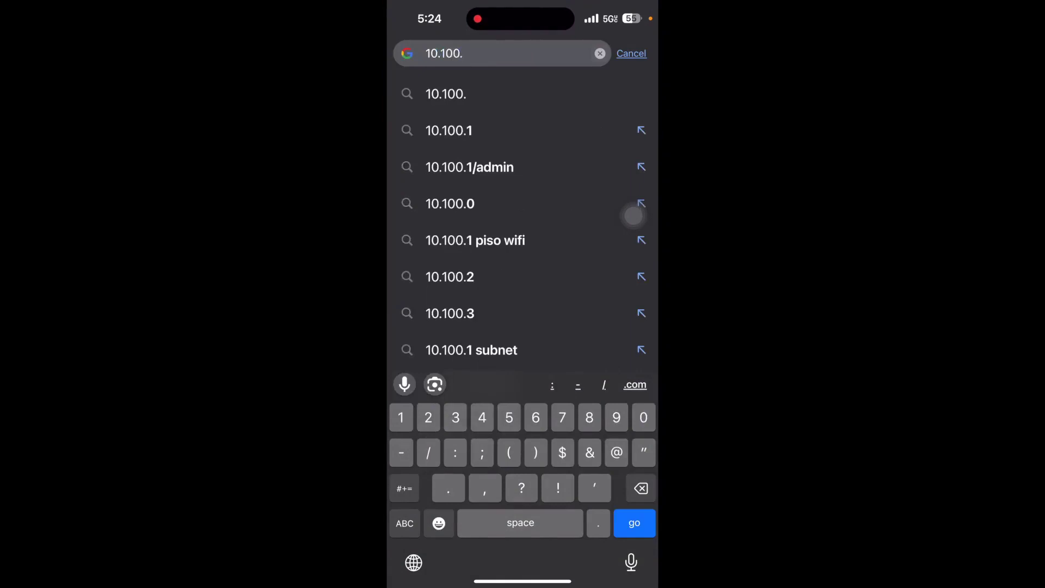
type("10.31")
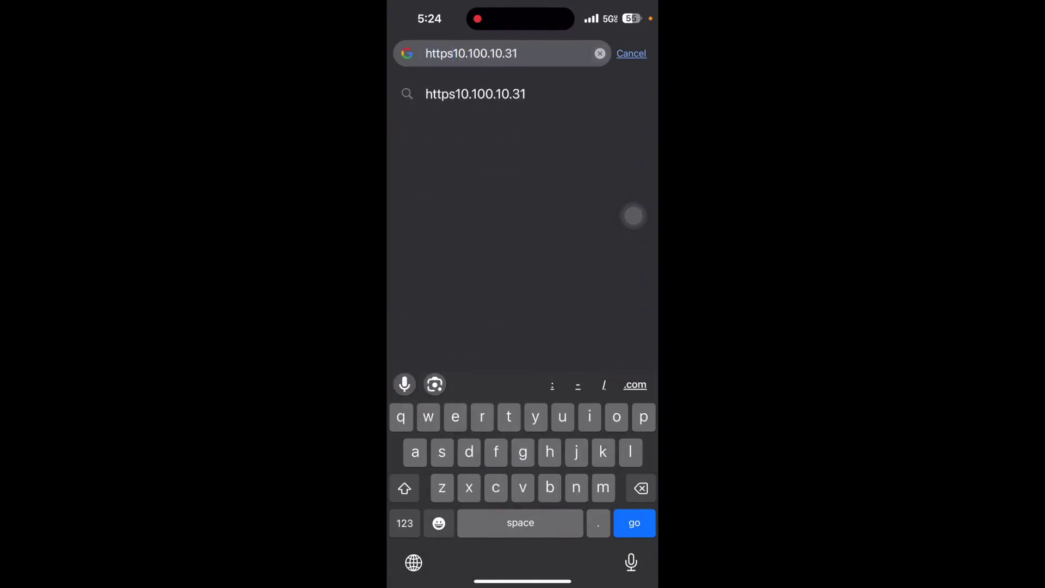
type("https://")
key("Return")
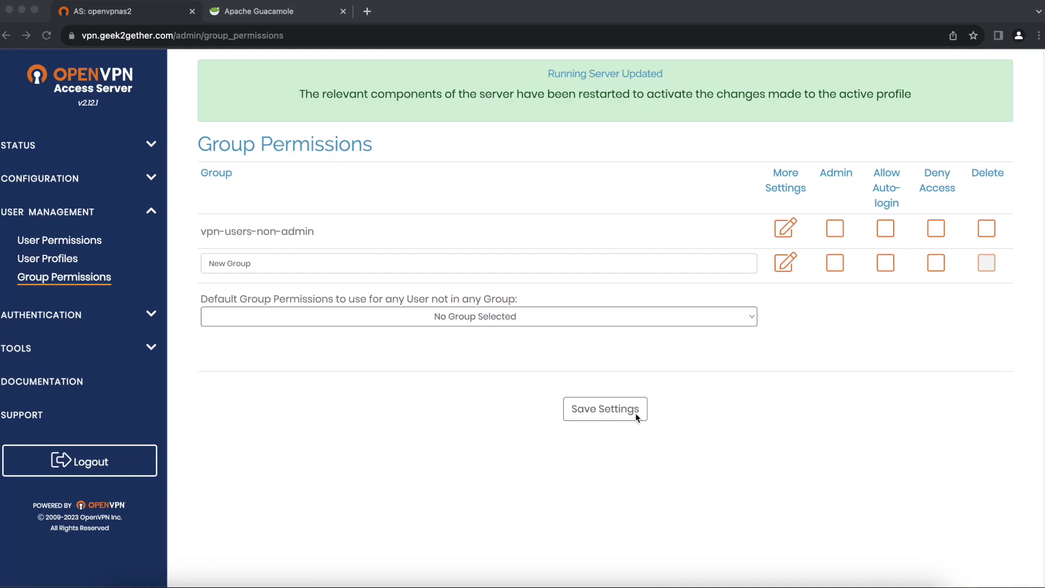
- Delete the 10.100.10.31:tcp/443 rule, save, and update the running server
left_click(785, 229)
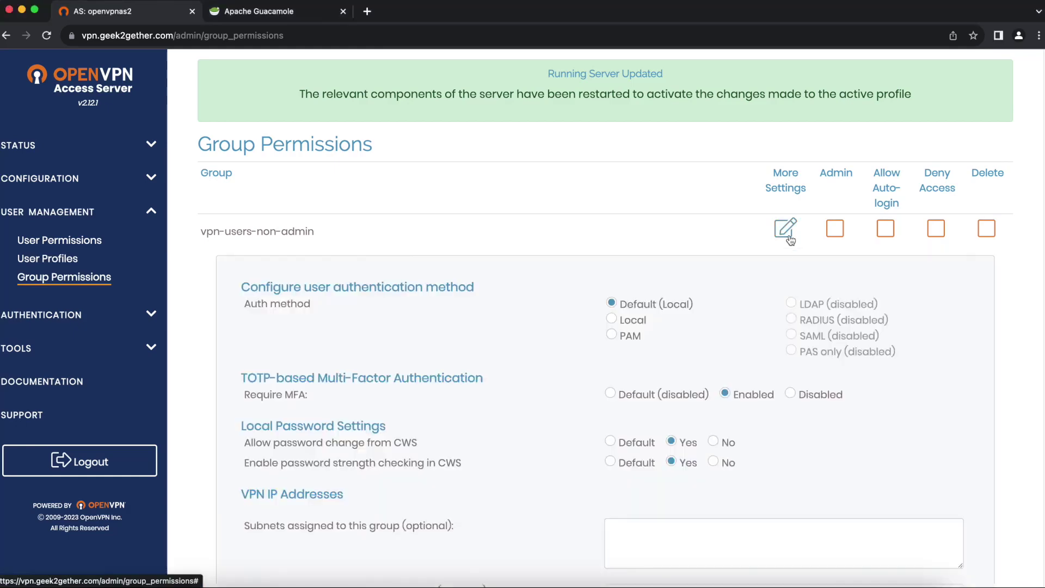
scroll(734, 349, "down", 2)
scroll(734, 349, "down", 3)
left_click_drag(701, 354, 610, 355)
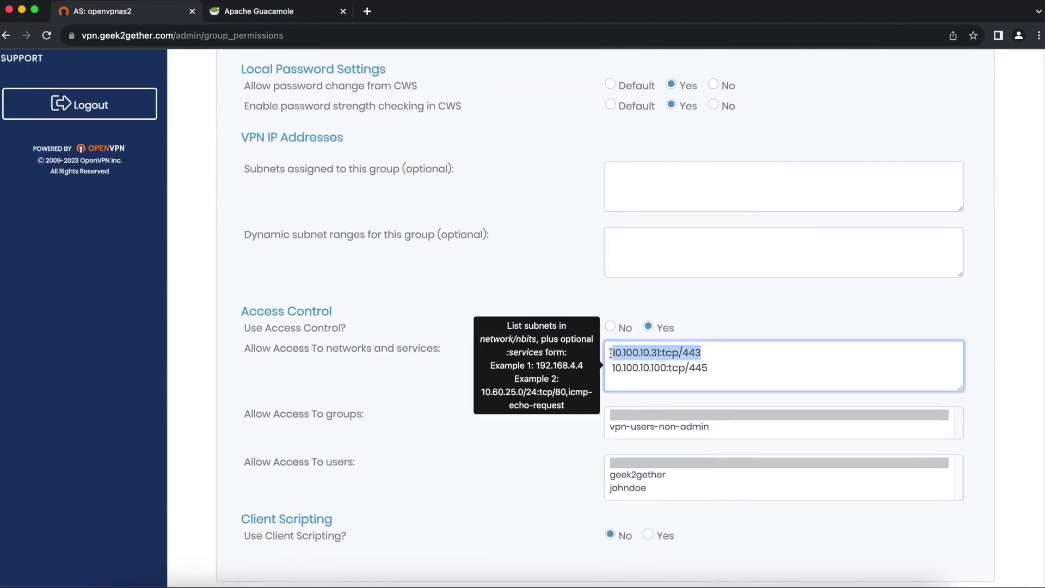
key("BackSpace")
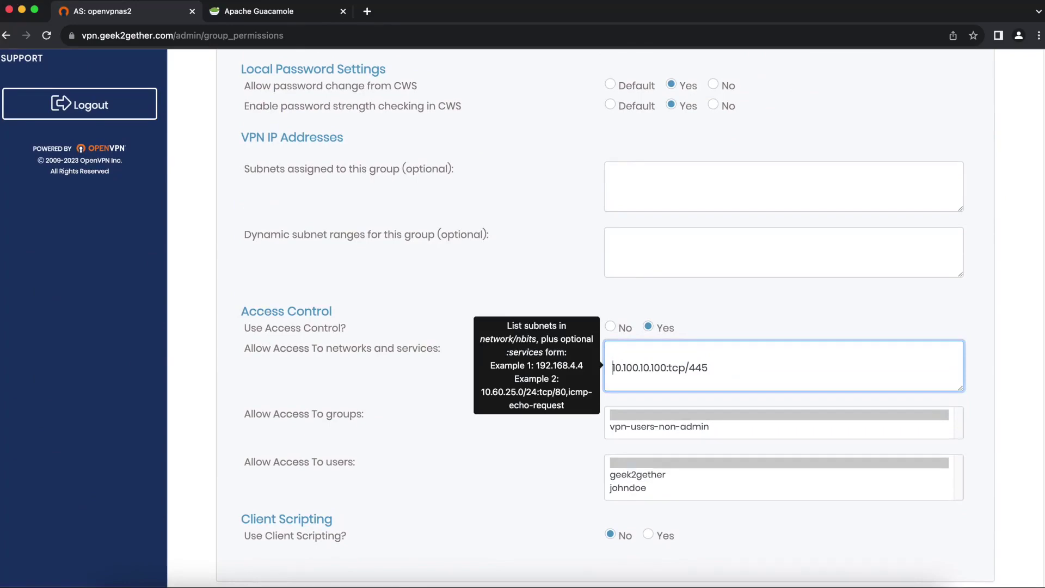
key("BackSpace")
scroll(651, 303, "down", 1)
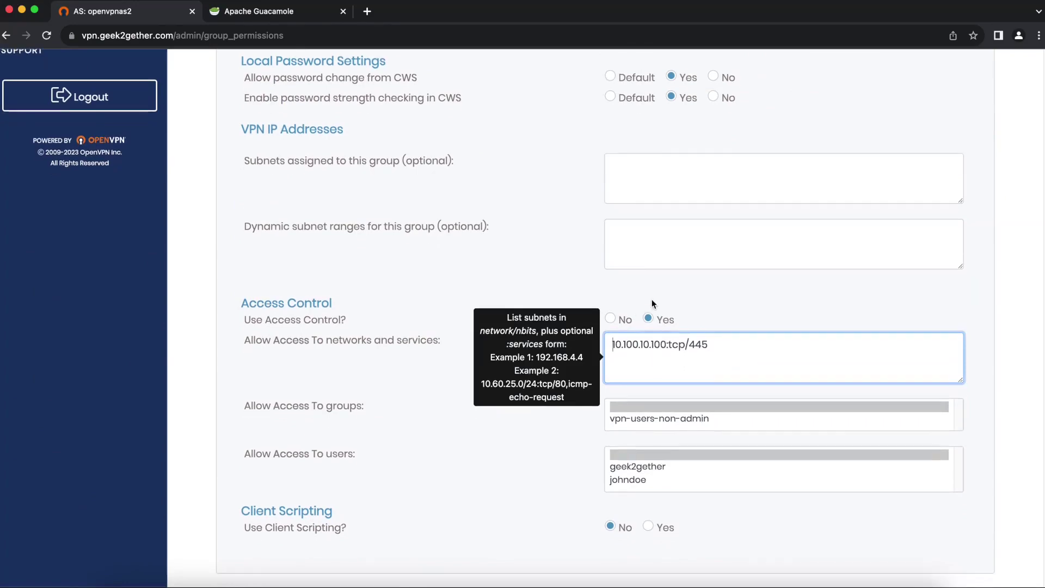
scroll(651, 298, "down", 5)
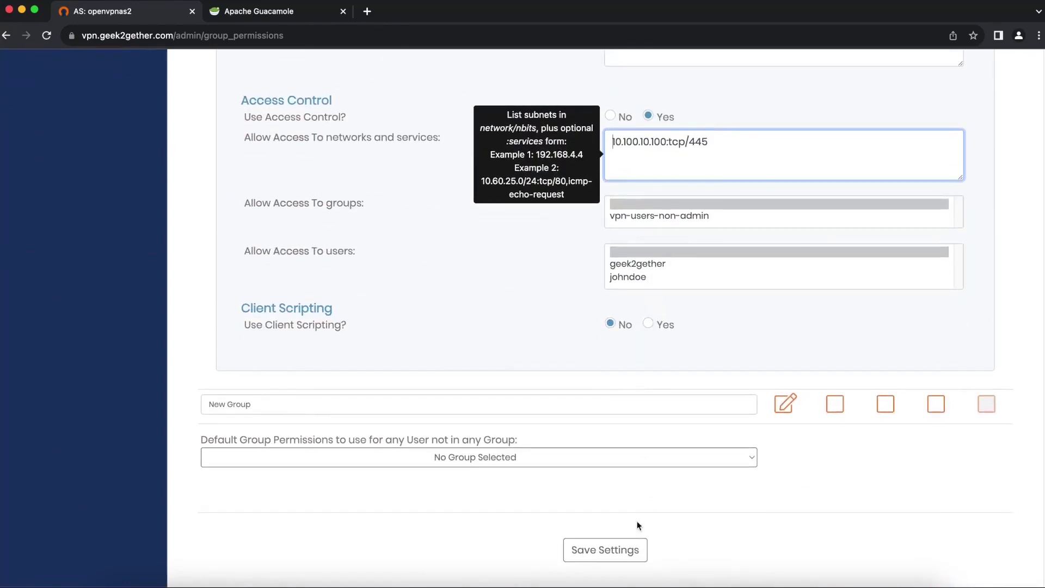
left_click(616, 554)
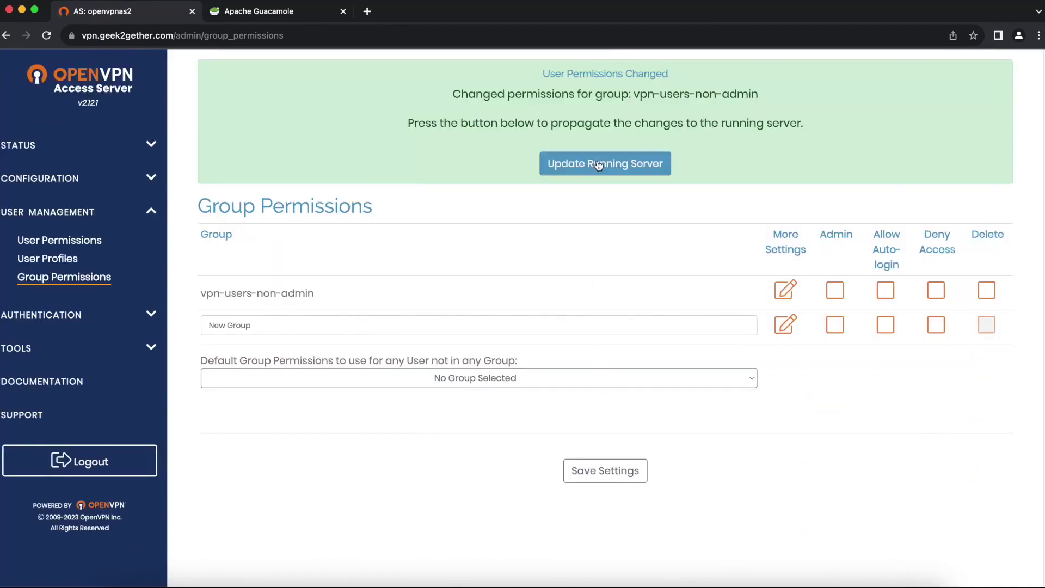
left_click(599, 166)
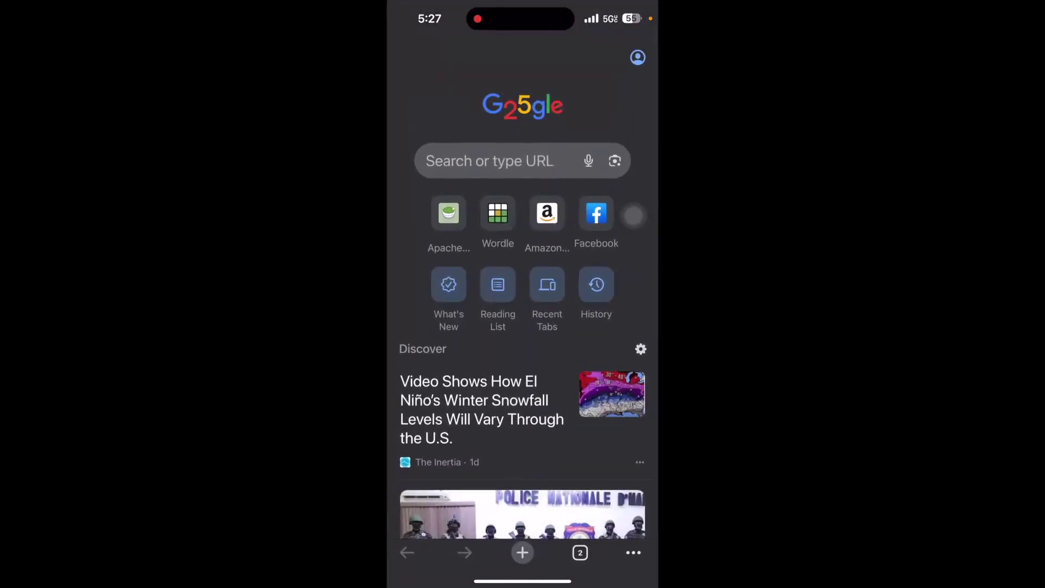
left_click(489, 161)
type("http10.100.10.31s")
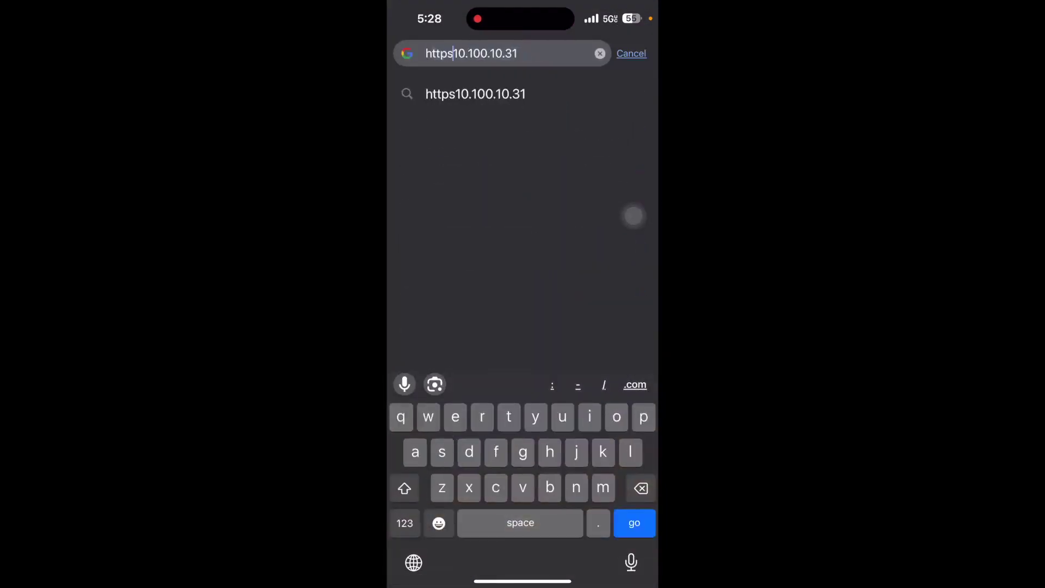
type("://")
key("Return")
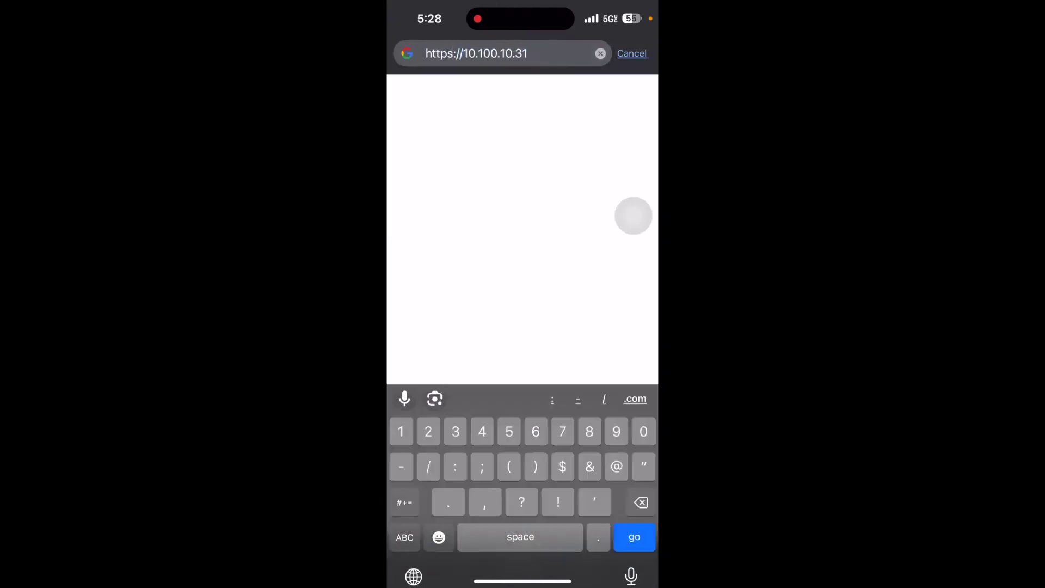